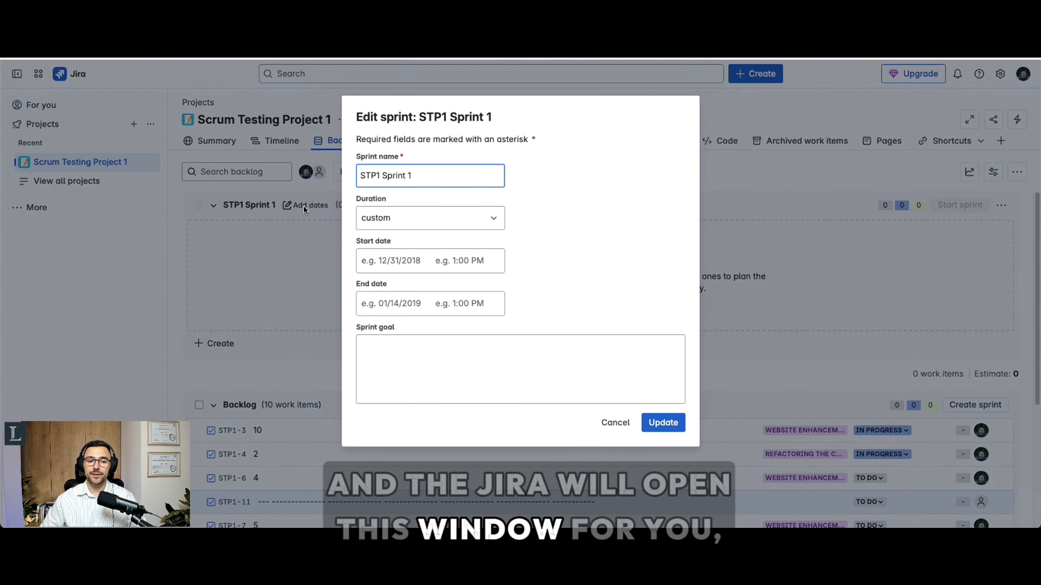
# Cancel the open sprint edit and reopen STP1 Sprint 1 for editing
pyautogui.click(423, 219)
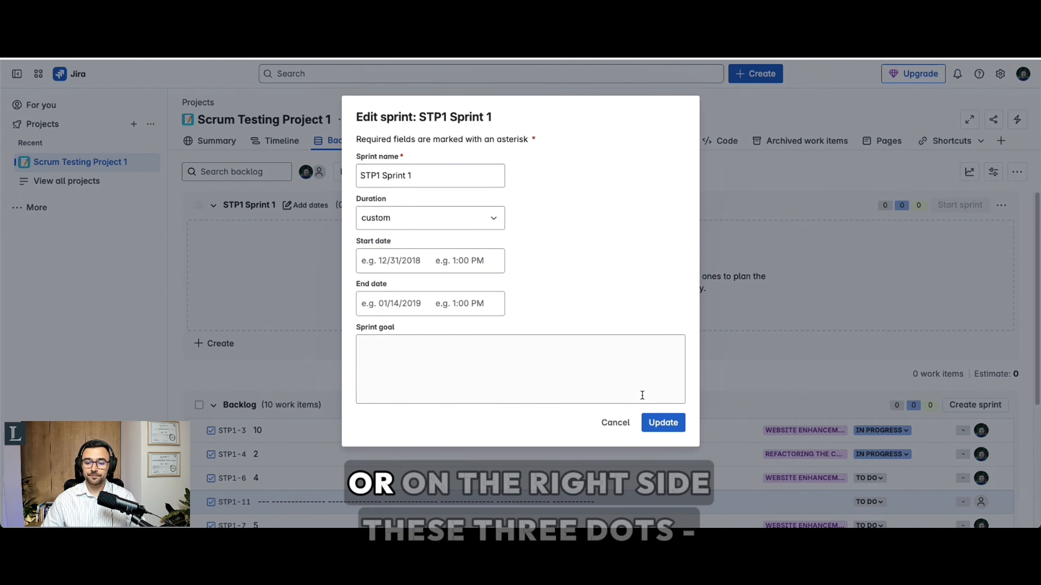
pyautogui.click(615, 423)
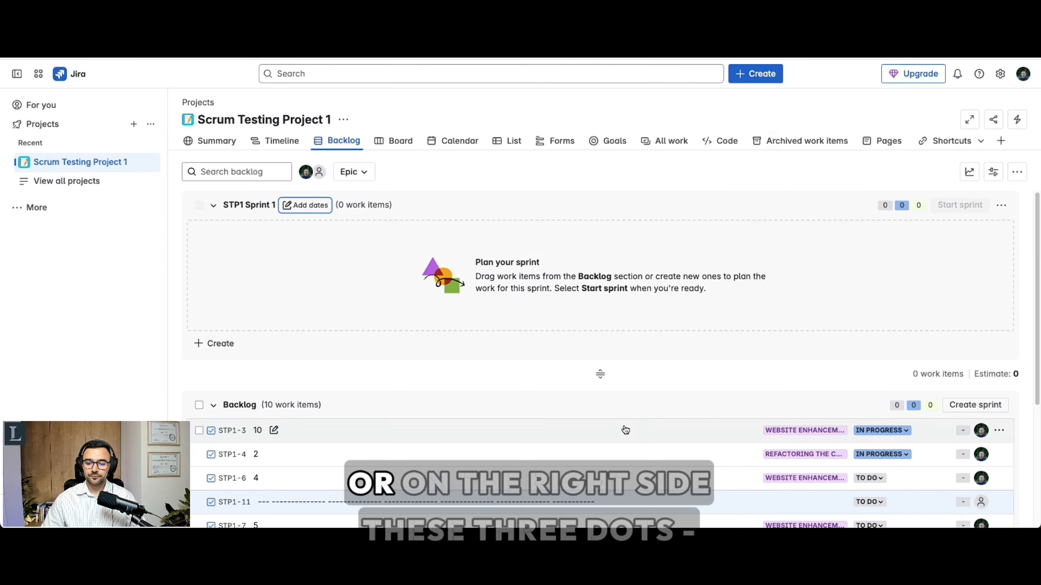
pyautogui.click(1001, 207)
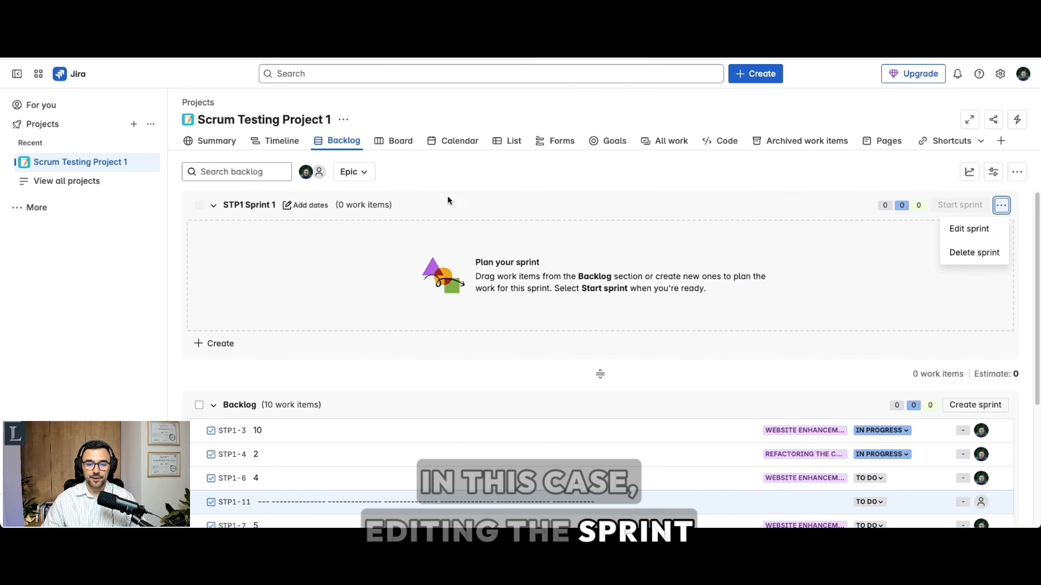
pyautogui.click(961, 230)
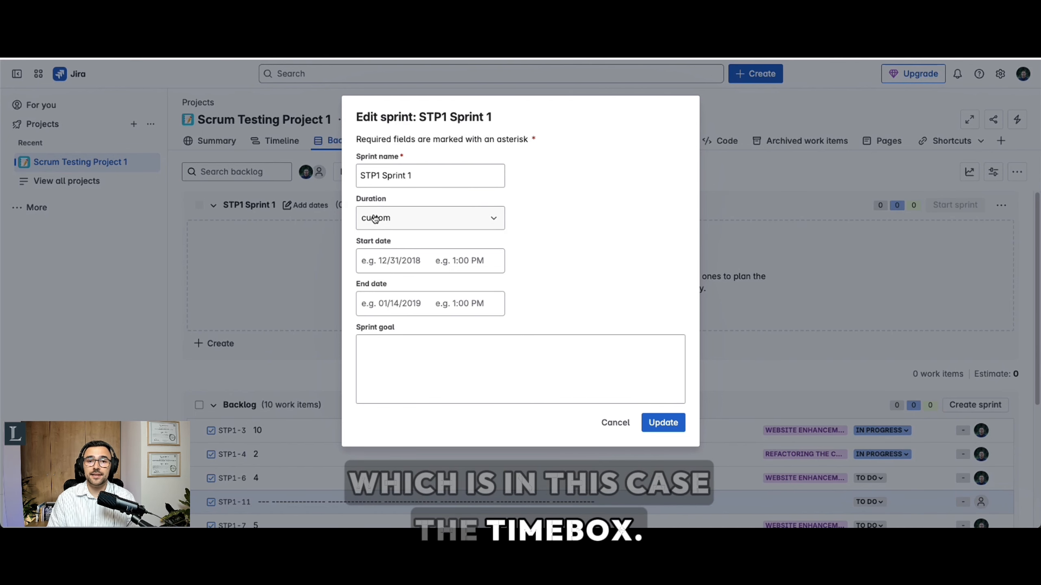
# Try the 1 week and custom durations for the sprint, and look at the start date and end date calendars
pyautogui.click(375, 218)
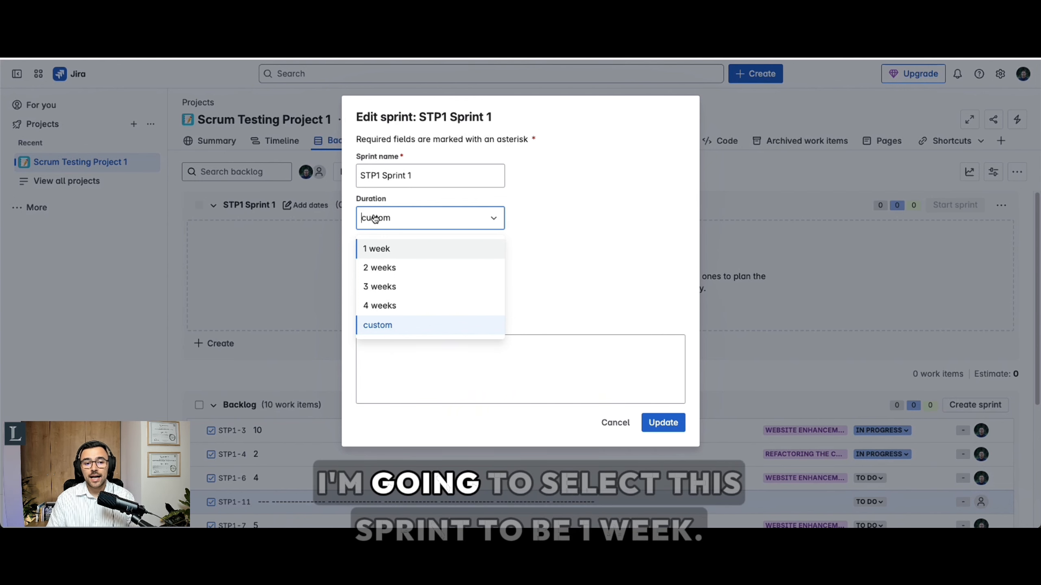
pyautogui.click(387, 249)
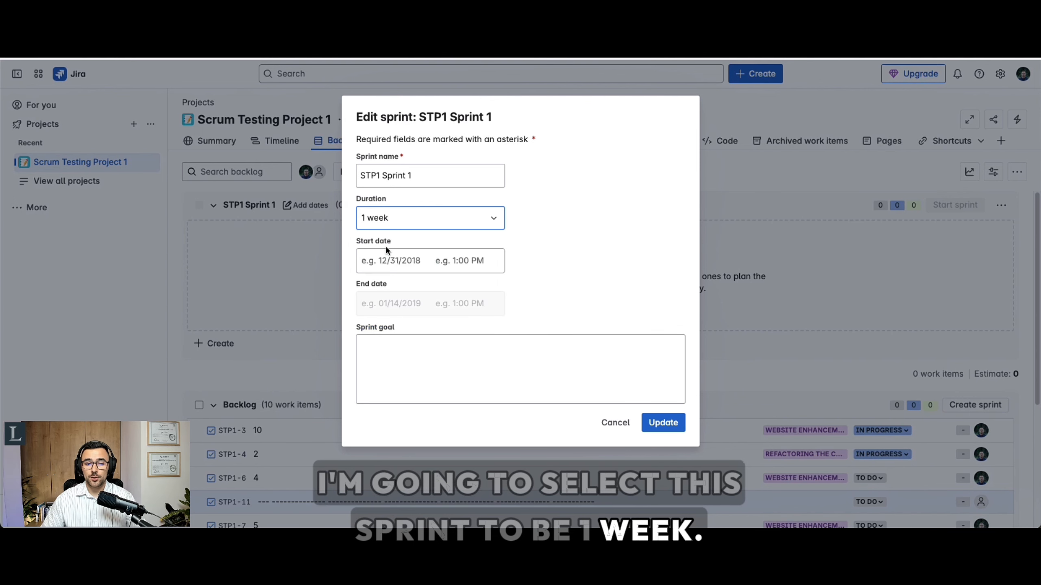
pyautogui.click(389, 218)
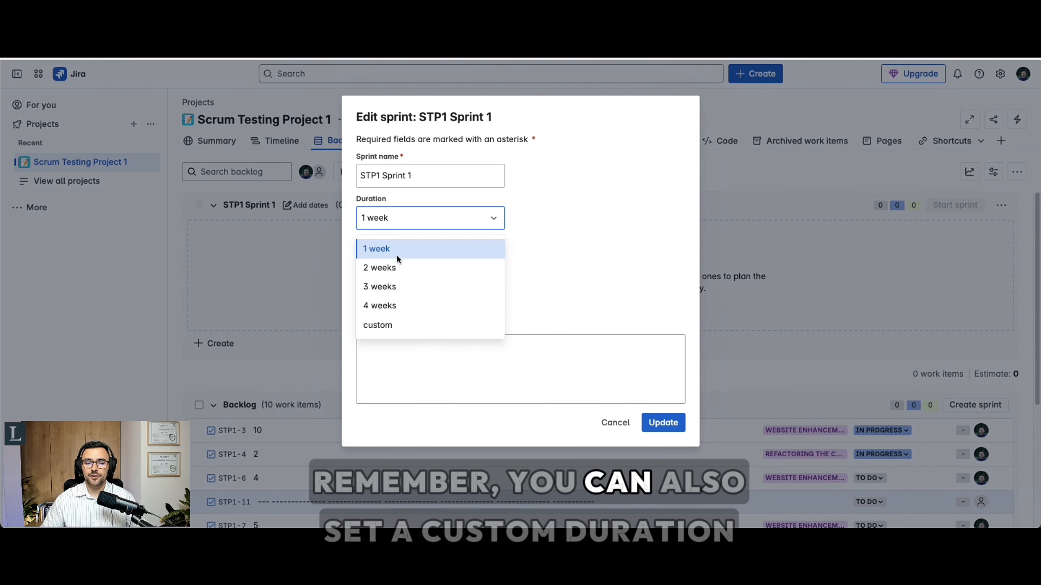
pyautogui.click(397, 324)
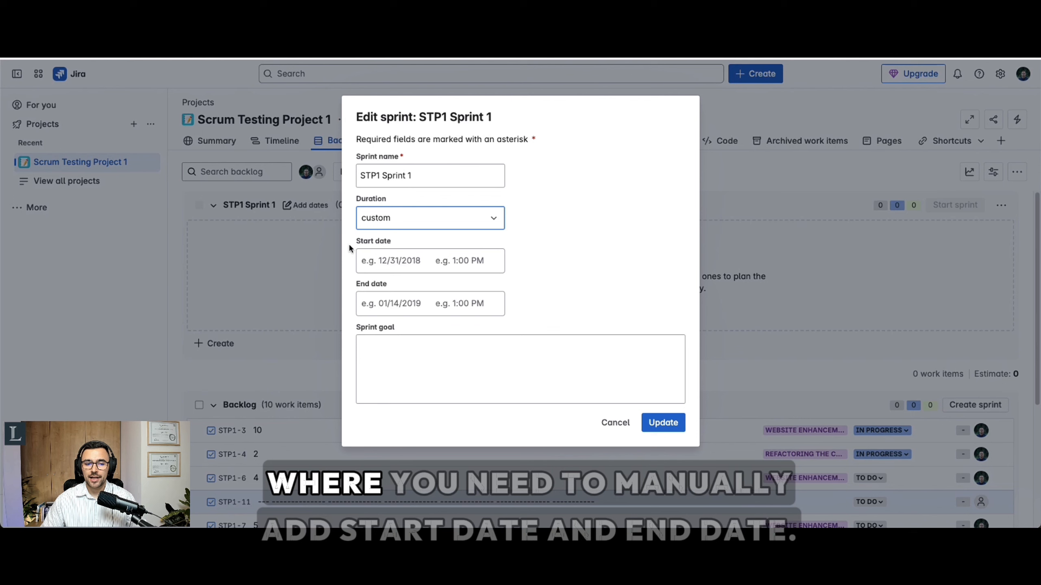
pyautogui.moveTo(348, 242); pyautogui.dragTo(396, 242)
pyautogui.click(392, 259)
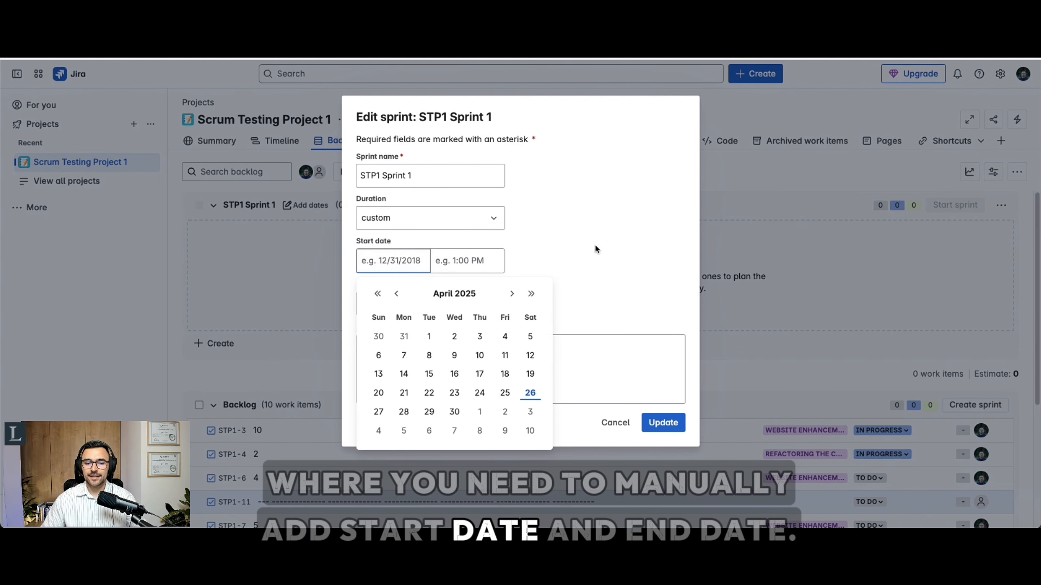
pyautogui.click(594, 244)
pyautogui.click(396, 309)
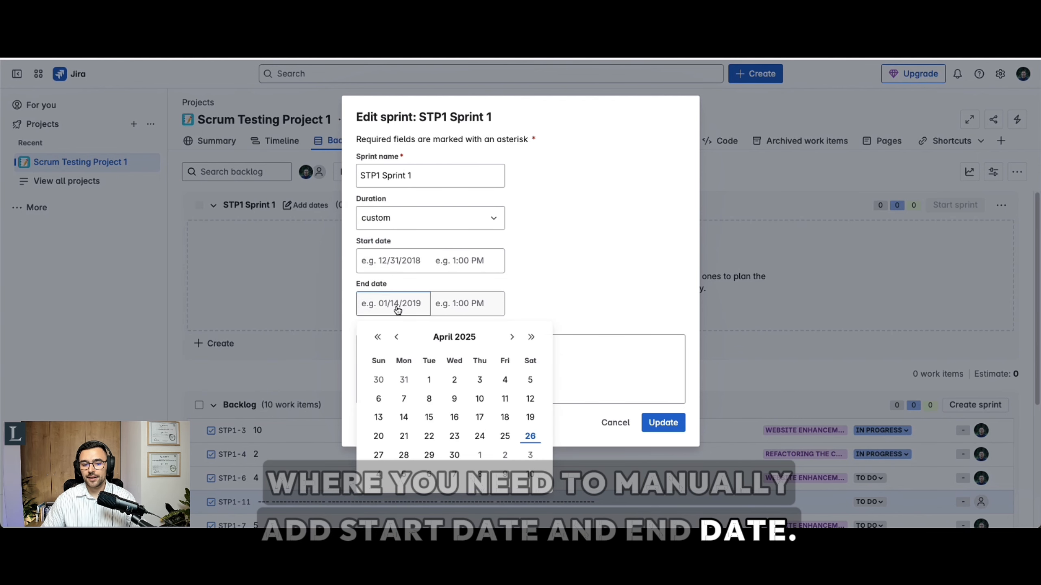
pyautogui.click(555, 274)
# Set the sprint's duration to 1 week and its start date to 26/04/2025
pyautogui.click(424, 226)
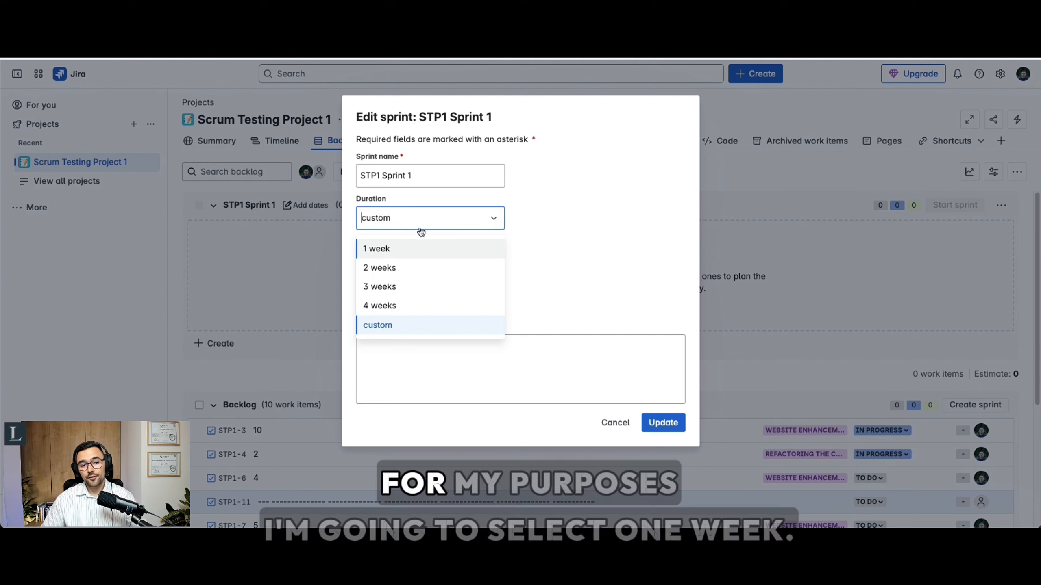
pyautogui.click(419, 250)
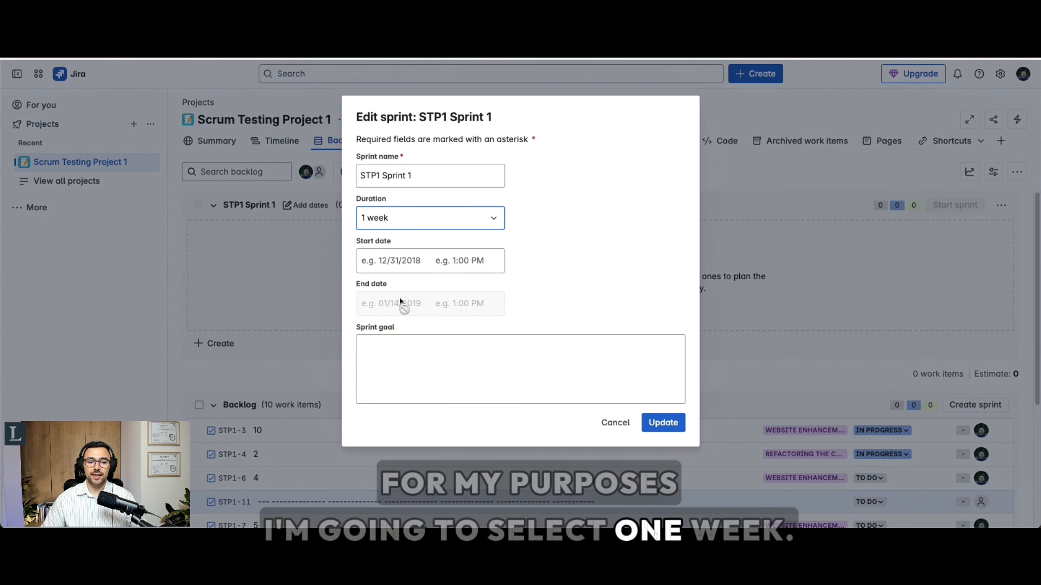
pyautogui.click(379, 263)
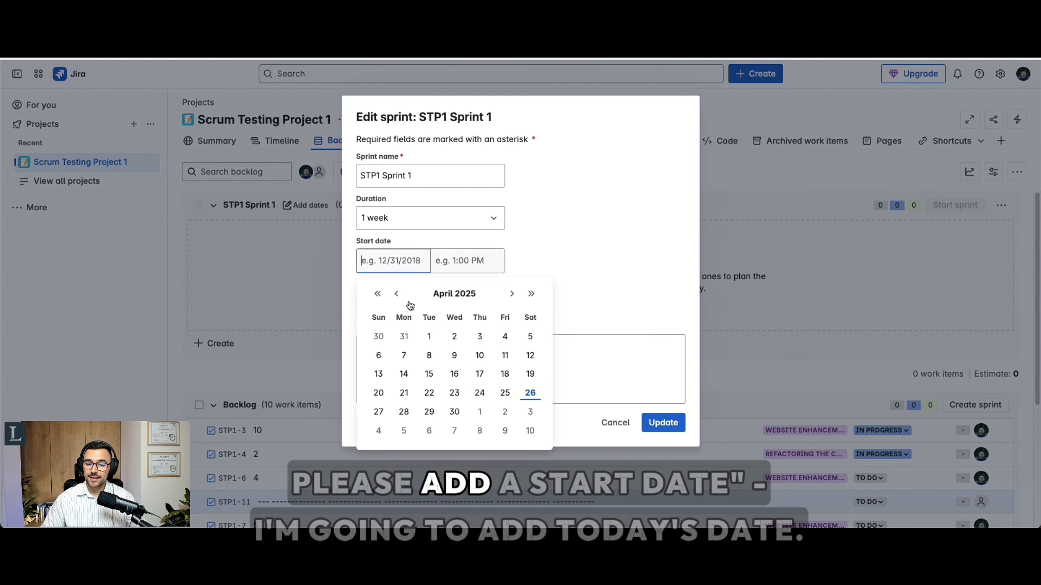
pyautogui.click(529, 392)
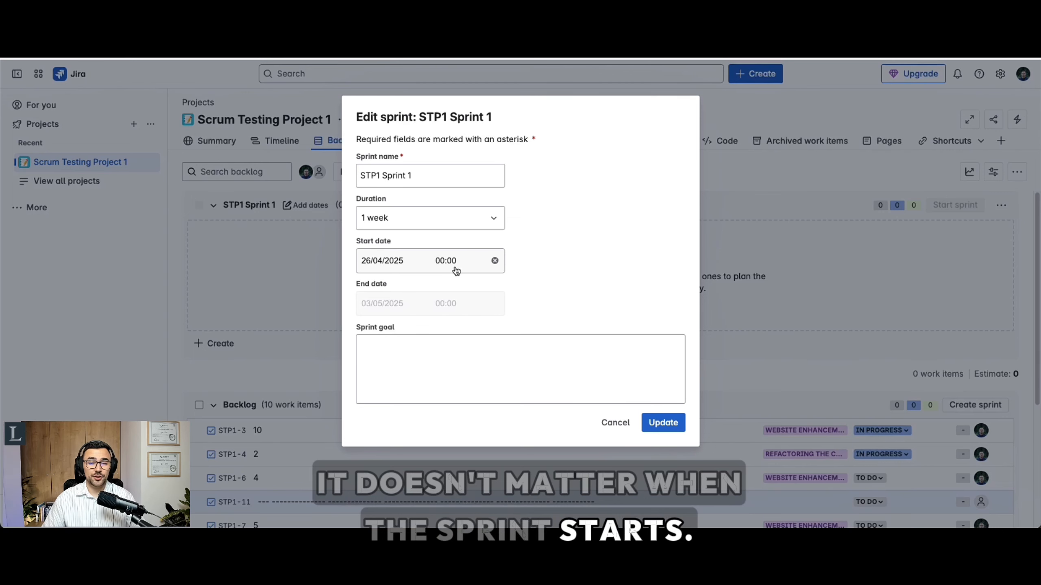
# Enter the sprint goal "At the end of the Sprint, we will show <finish the sentence>"
pyautogui.click(468, 351)
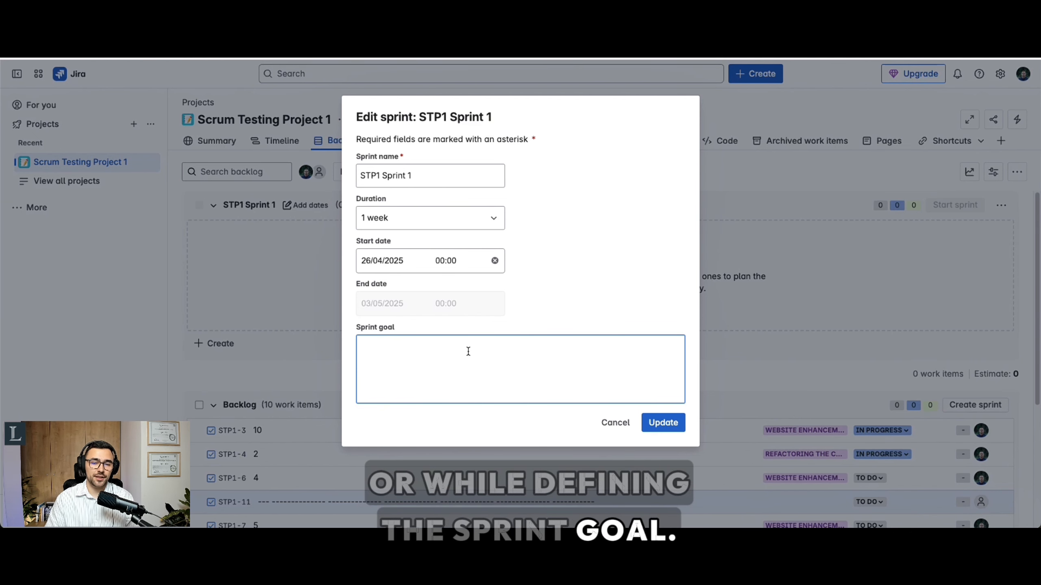
pyautogui.write('At')
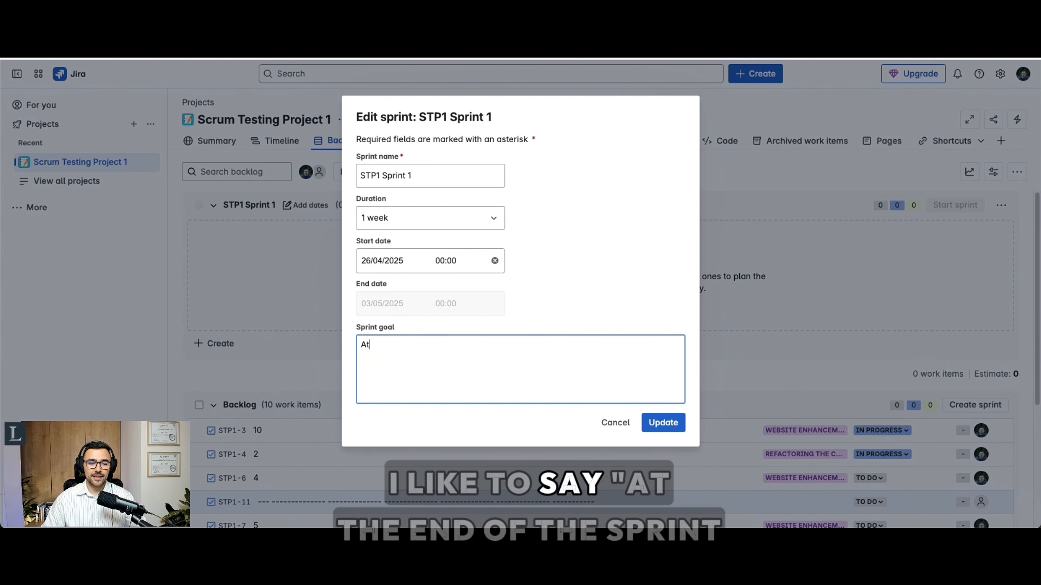
pyautogui.write(' the end of the Spr')
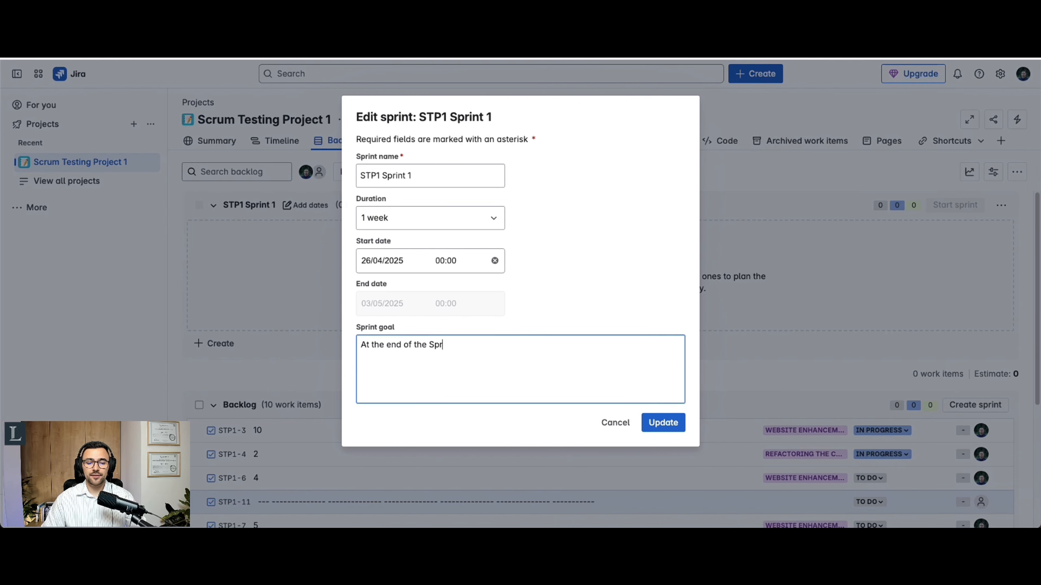
pyautogui.write('int, we will show ')
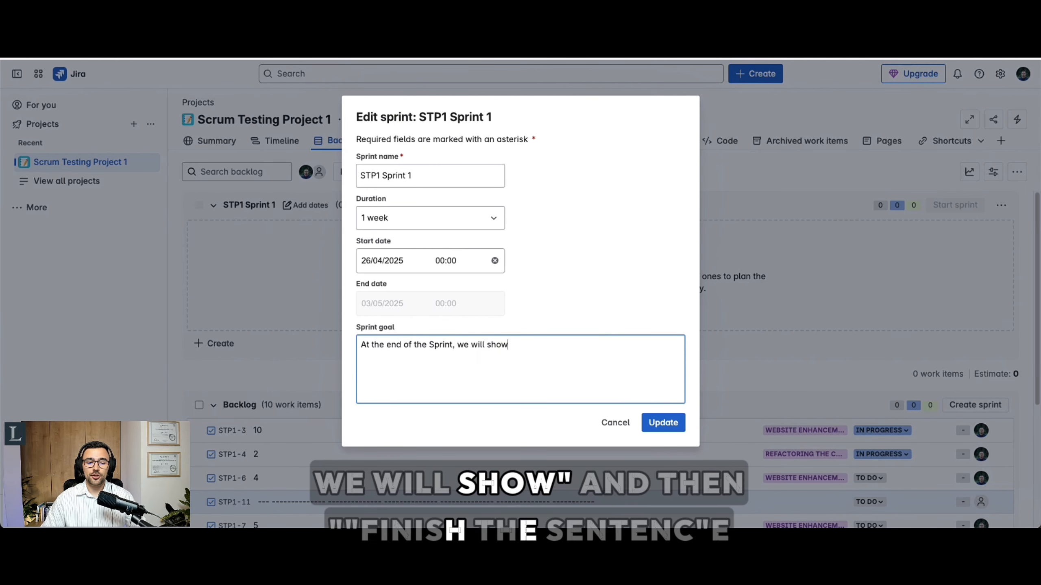
pyautogui.write('<finish the s')
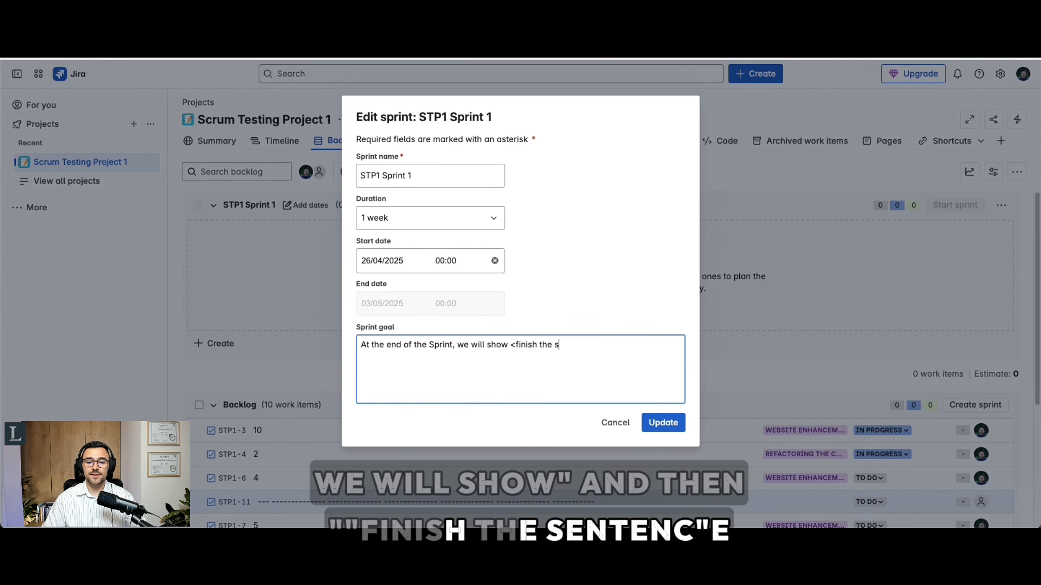
pyautogui.write('entence>')
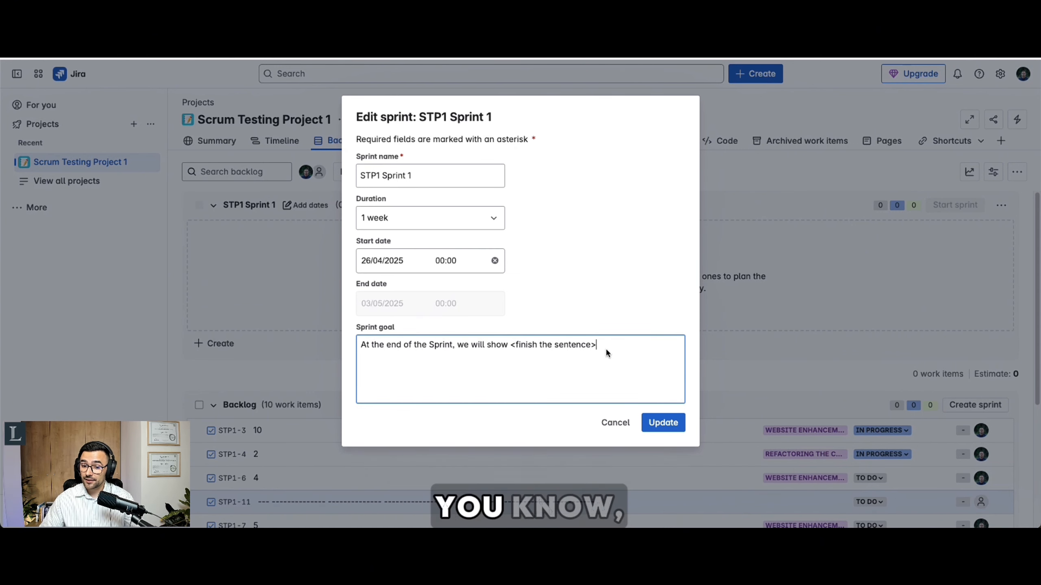
# Replace the goal's bracketed placeholder with "usable button on our website so our endusers can register successfully." and save the sprint
pyautogui.moveTo(605, 348); pyautogui.dragTo(513, 347)
pyautogui.write('usa')
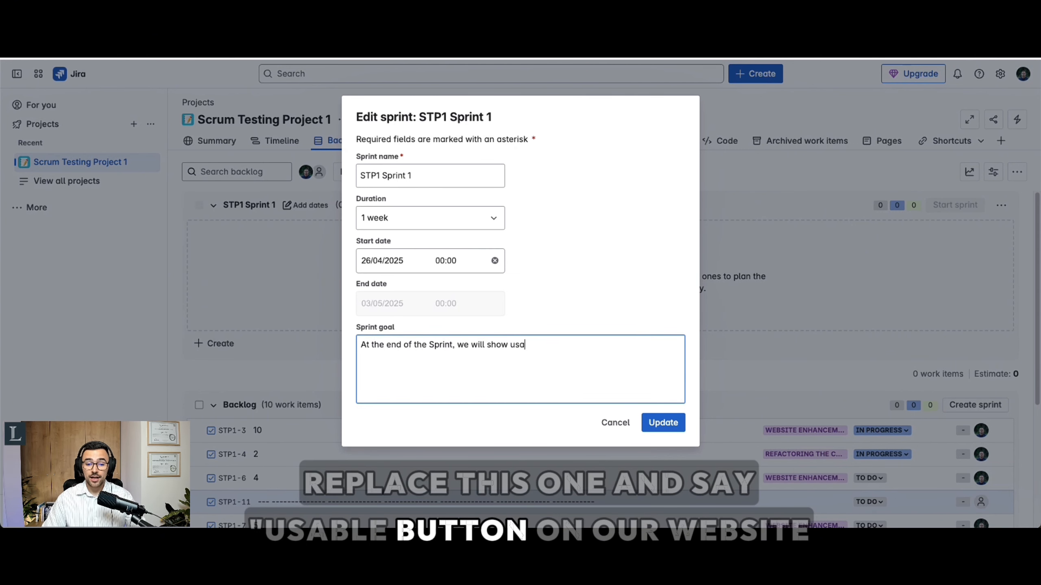
pyautogui.write('ble button on ourwebi')
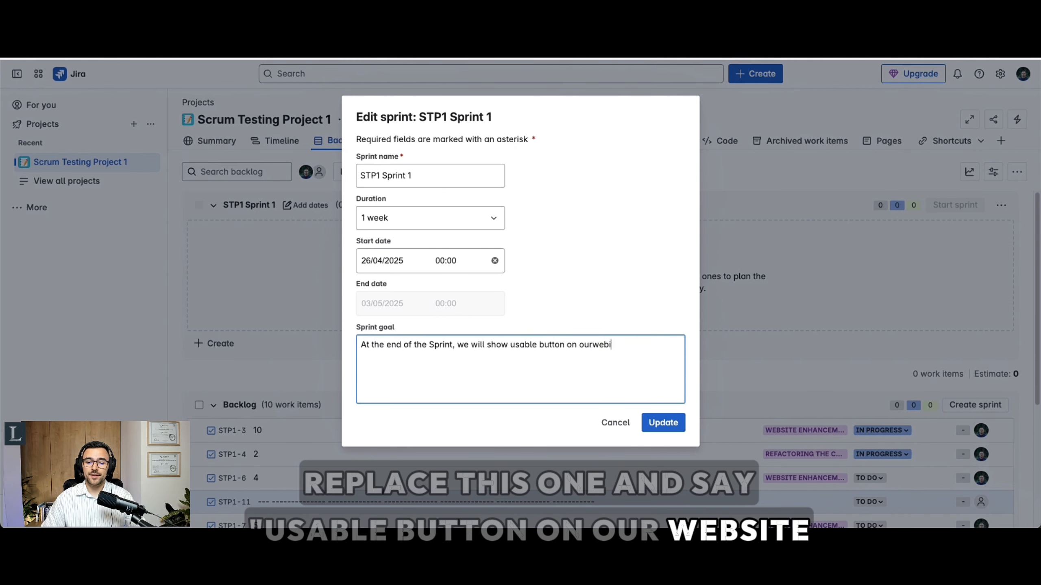
pyautogui.write('te')
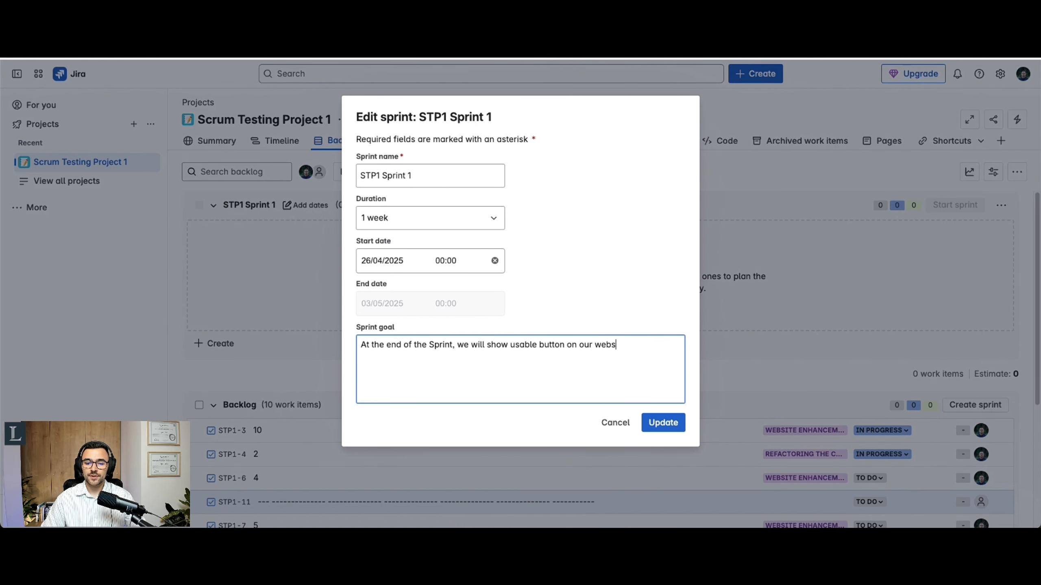
pyautogui.write('ite so our end')
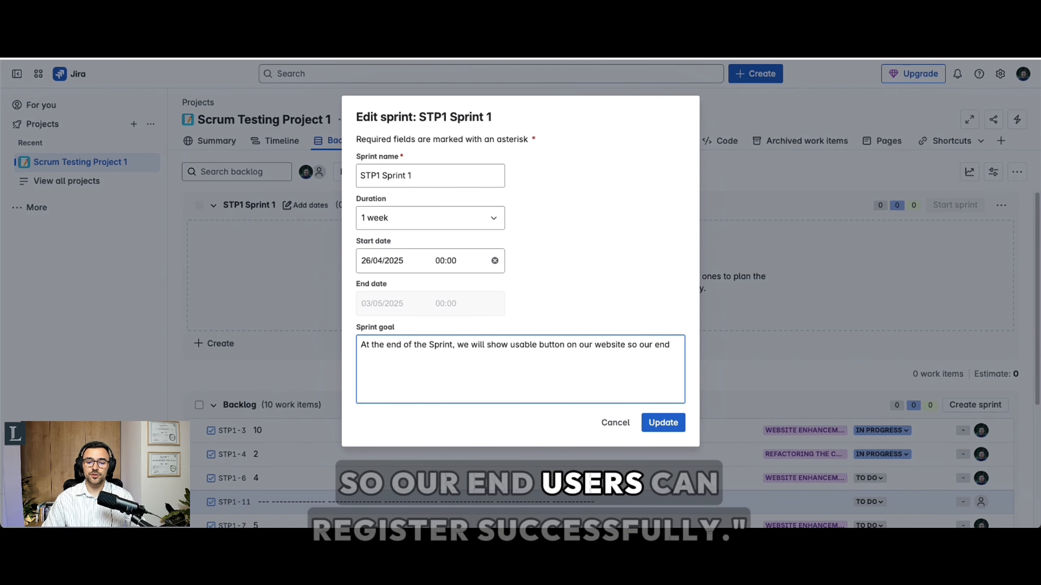
pyautogui.write('users can register succe')
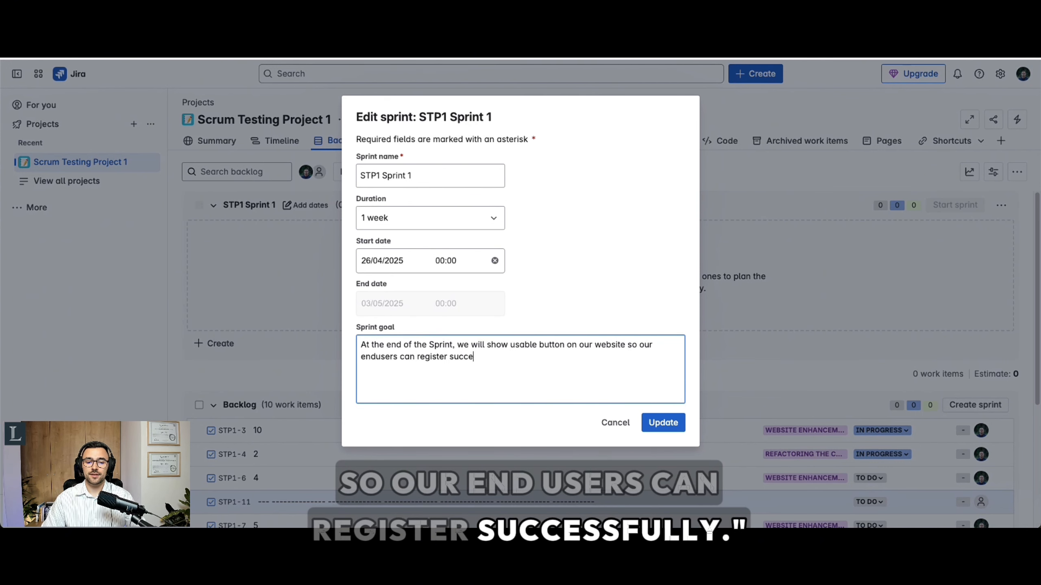
pyautogui.write('ssfully.')
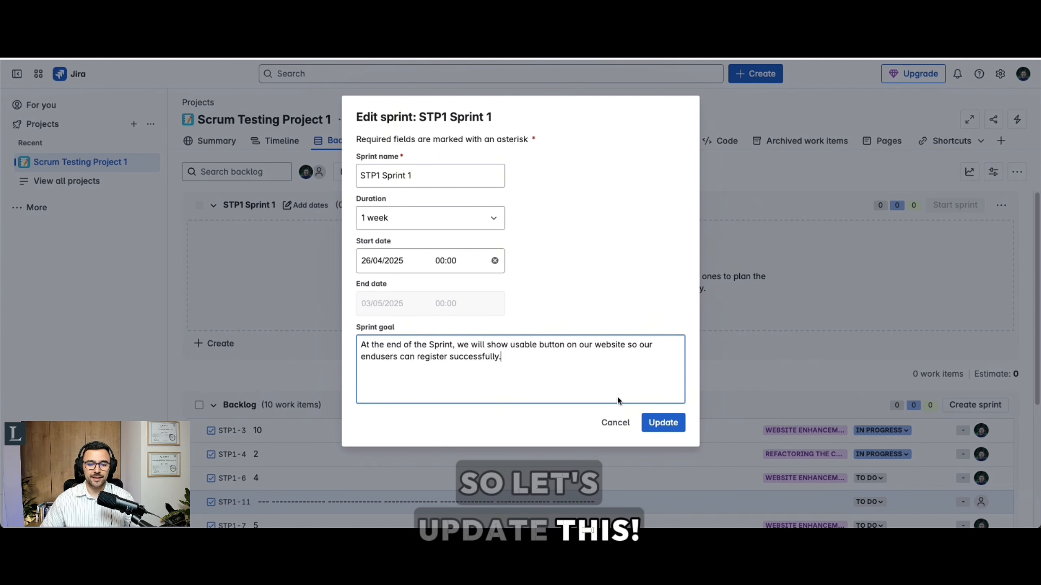
pyautogui.click(661, 423)
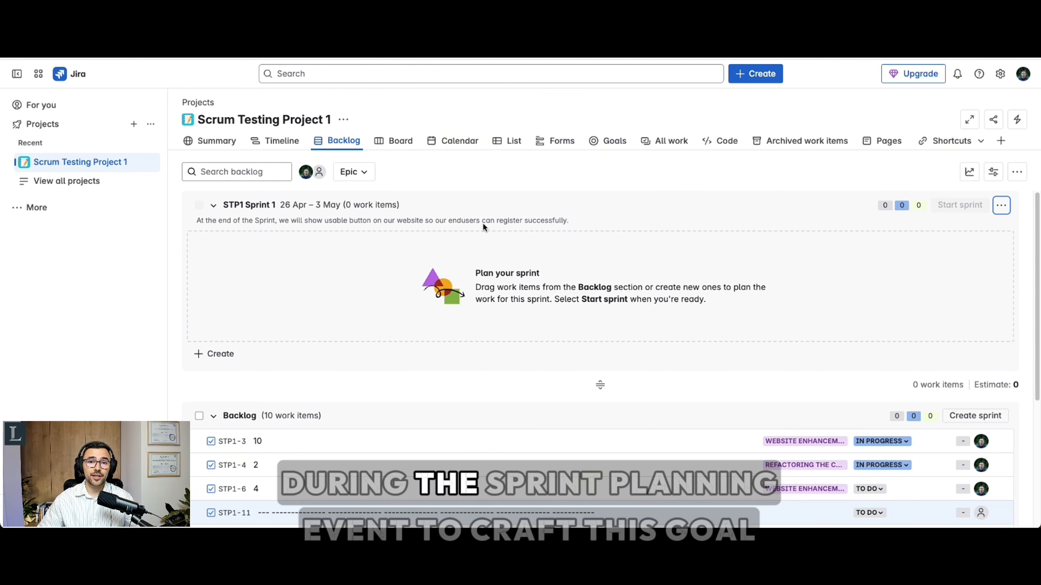
# Move the work items STP1-3, STP1-4 and STP1-6 from the backlog into STP1 Sprint 1
pyautogui.scroll(-1, 482, 250)
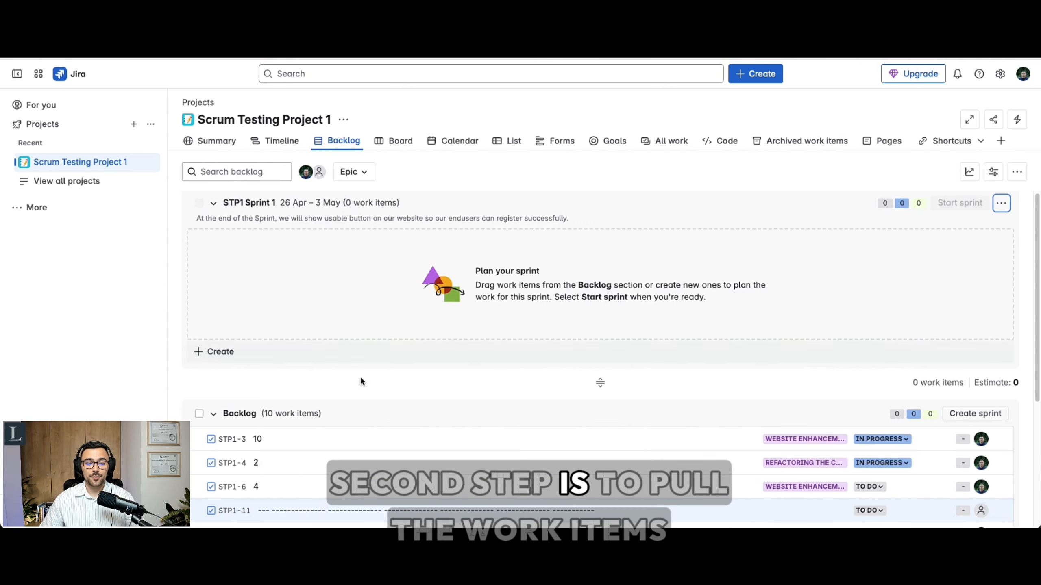
pyautogui.moveTo(313, 442); pyautogui.dragTo(351, 264)
pyautogui.moveTo(321, 353); pyautogui.dragTo(441, 248)
pyautogui.moveTo(355, 375); pyautogui.dragTo(446, 272)
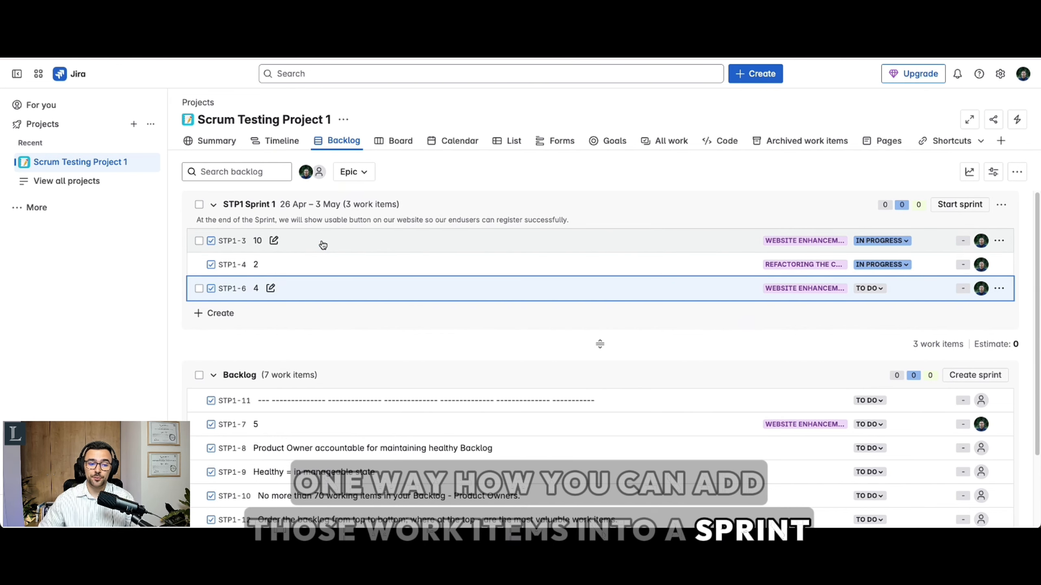
# Look at the options for moving backlog work item STP1-7, and close them without choosing one
pyautogui.moveTo(491, 425)
pyautogui.mouseDown()
pyautogui.moveTo(496, 356)
pyautogui.moveTo(475, 245)
pyautogui.moveTo(522, 415)
pyautogui.moveTo(502, 425)
pyautogui.mouseUp()
pyautogui.rightClick(502, 425)
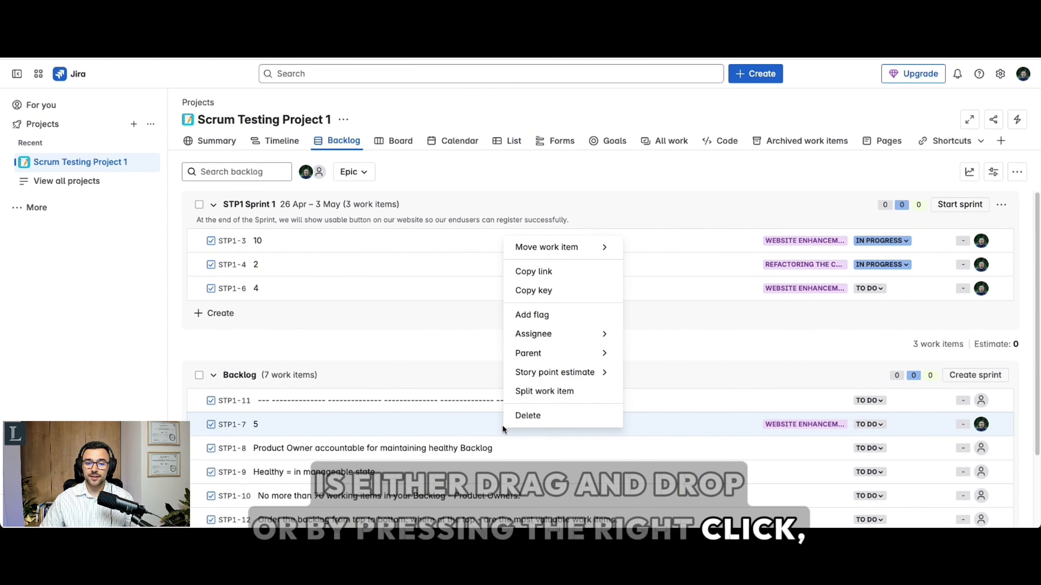
pyautogui.moveTo(531, 252)
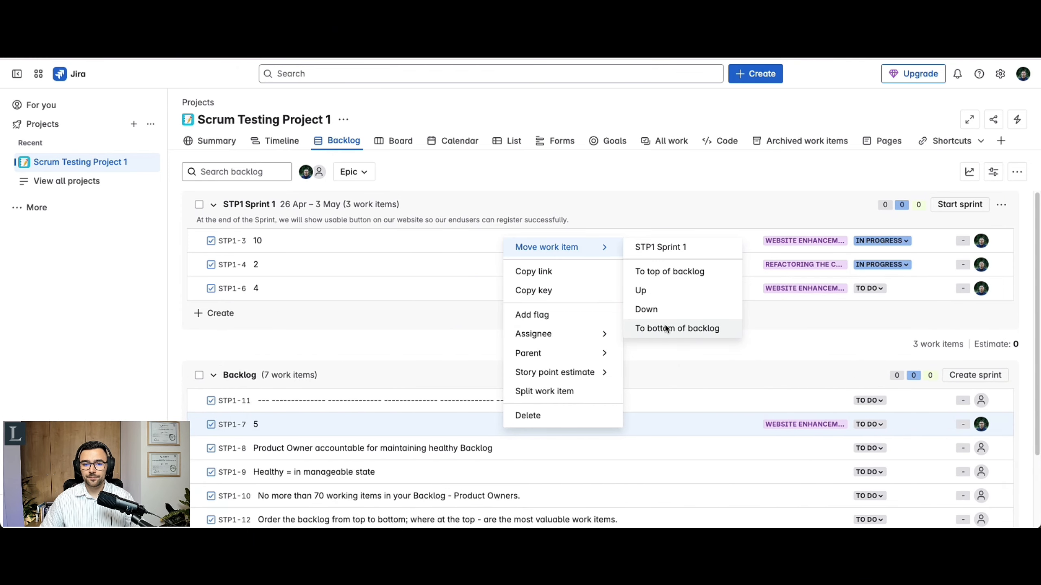
pyautogui.click(549, 186)
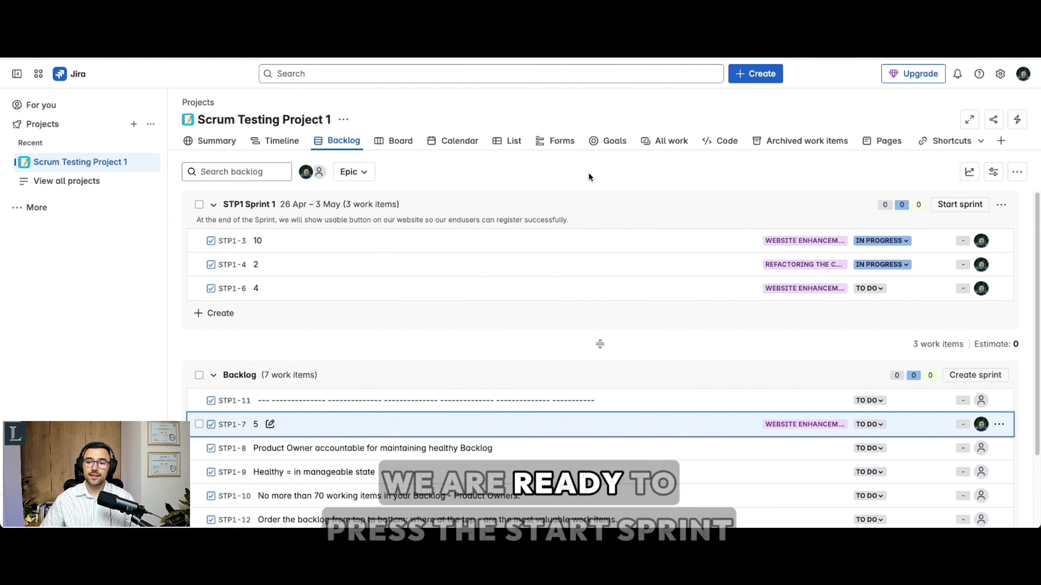
# Start STP1 Sprint 1 with its planned dates and sprint goal
pyautogui.click(951, 209)
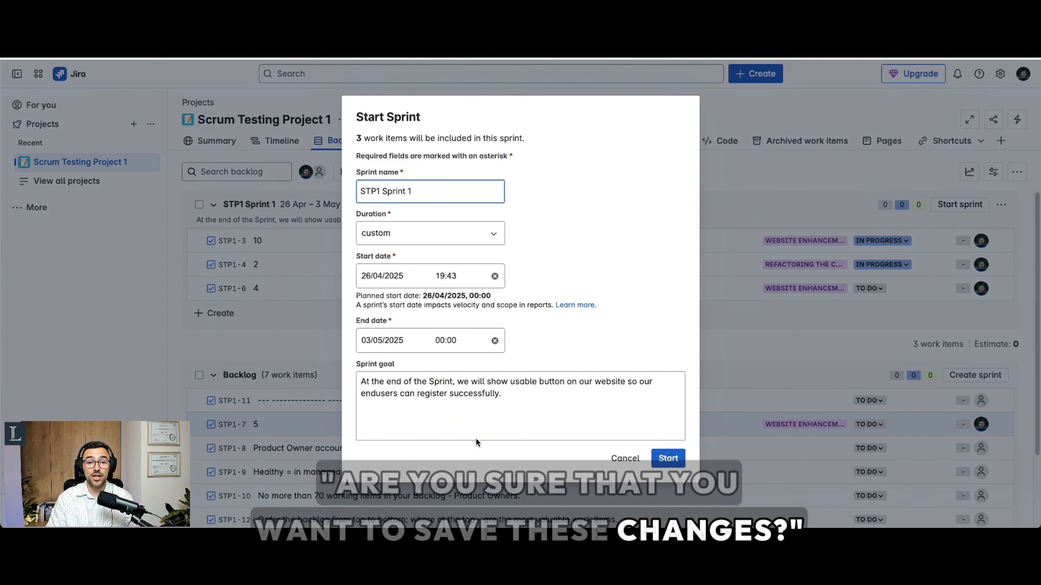
pyautogui.click(668, 458)
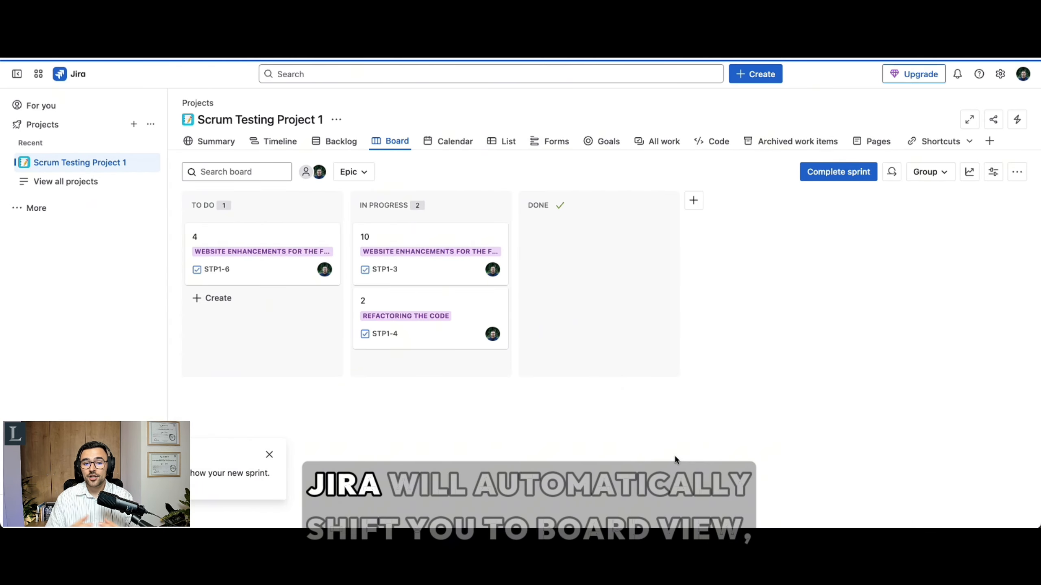